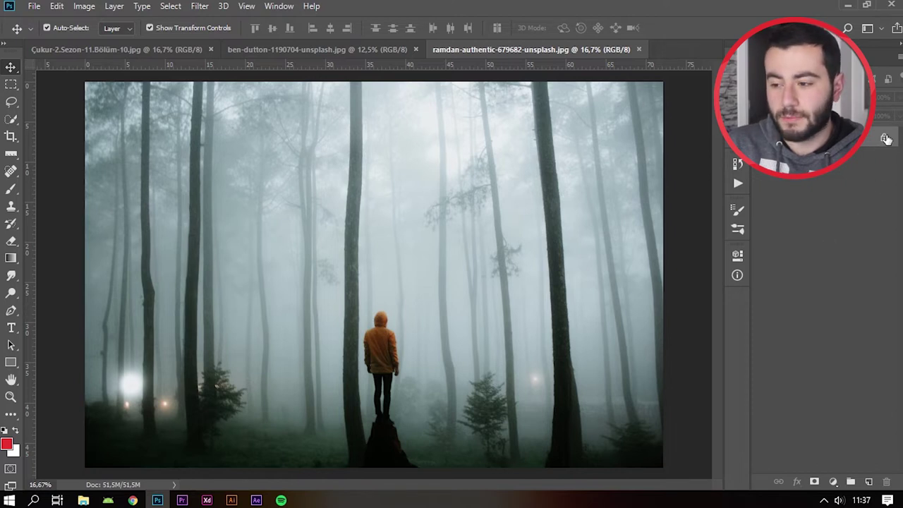
# Unlock the forest photo's background and add a Color Lookup layer in 3DLUT File mode.
pyautogui.click(884, 137)
pyautogui.click(831, 482)
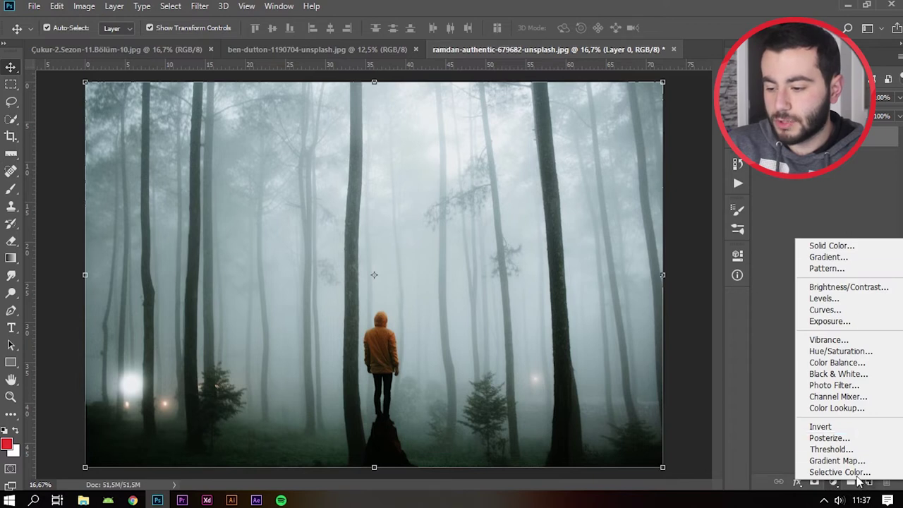
pyautogui.click(832, 408)
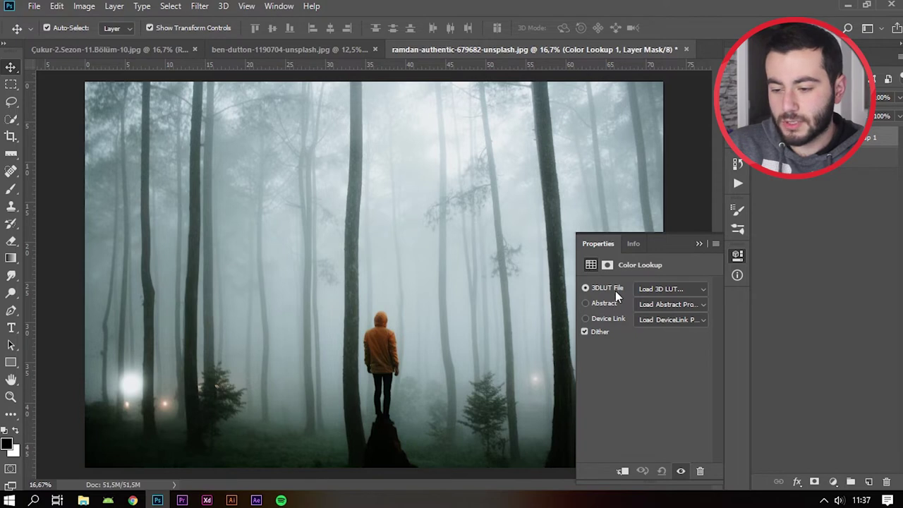
pyautogui.click(659, 291)
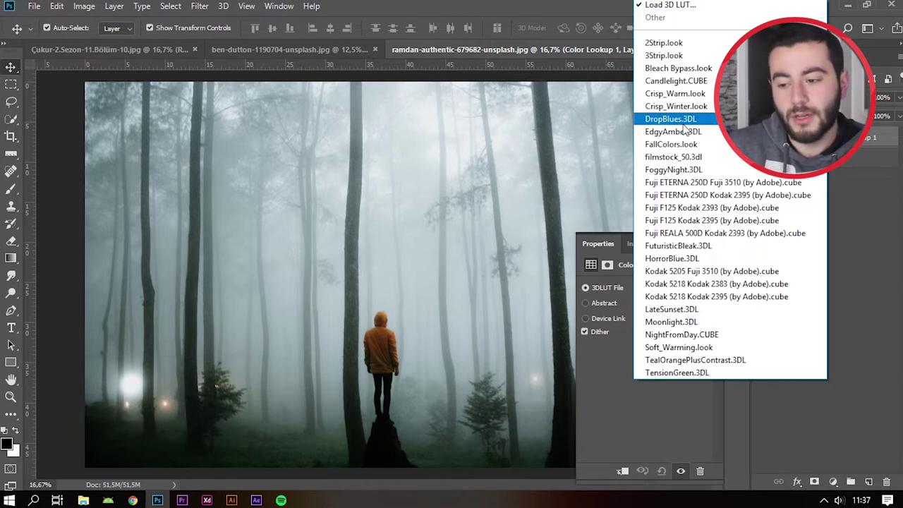
# Try Moonlight.3DL on the forest, then switch the Color Lookup to DropBlues.3DL.
pyautogui.click(673, 322)
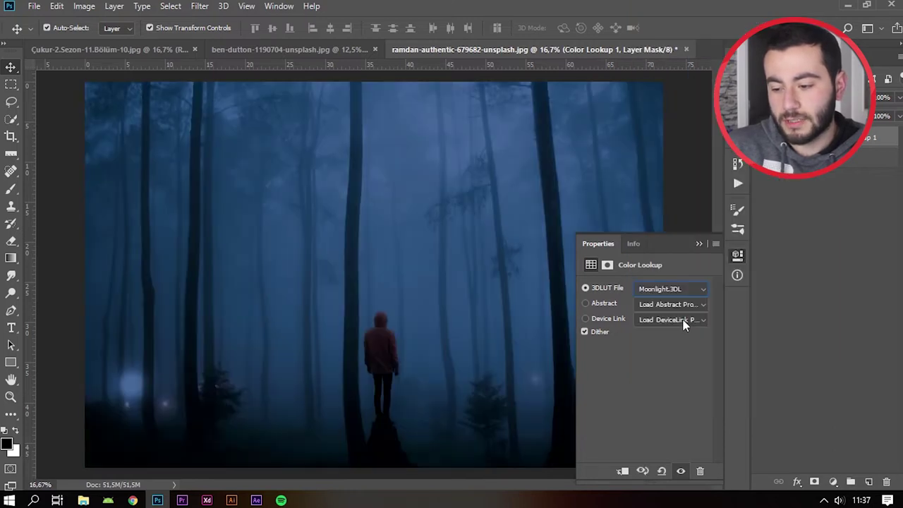
pyautogui.click(696, 240)
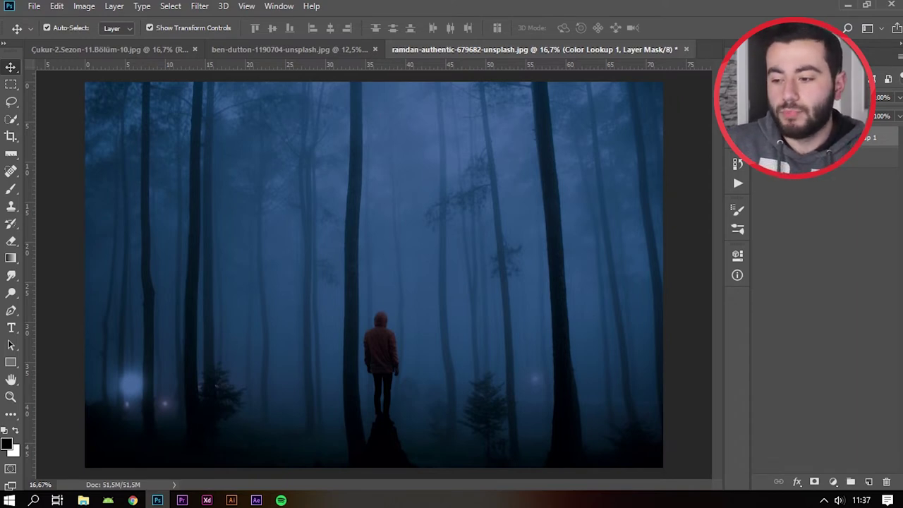
pyautogui.click(772, 137)
pyautogui.click(658, 289)
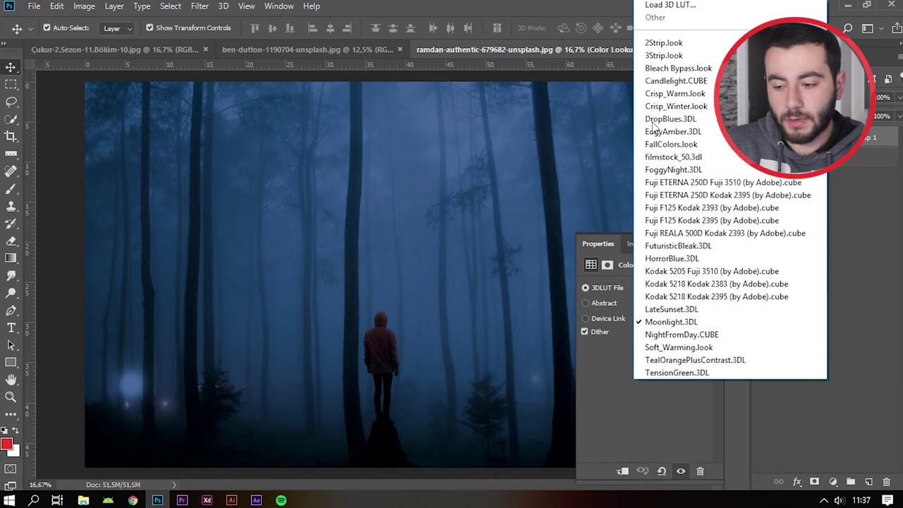
pyautogui.click(655, 131)
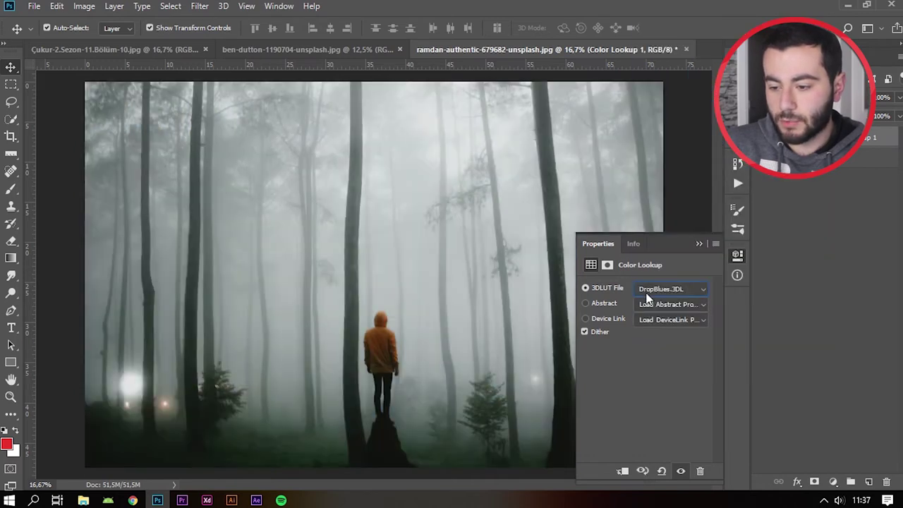
# Cycle through the LUT presets, settling on Fuji REALA 500D Kodak 2393, and close Properties.
pyautogui.press('Down')
pyautogui.press('Down')
pyautogui.press('Up')
pyautogui.press('Down')
pyautogui.press('Up')
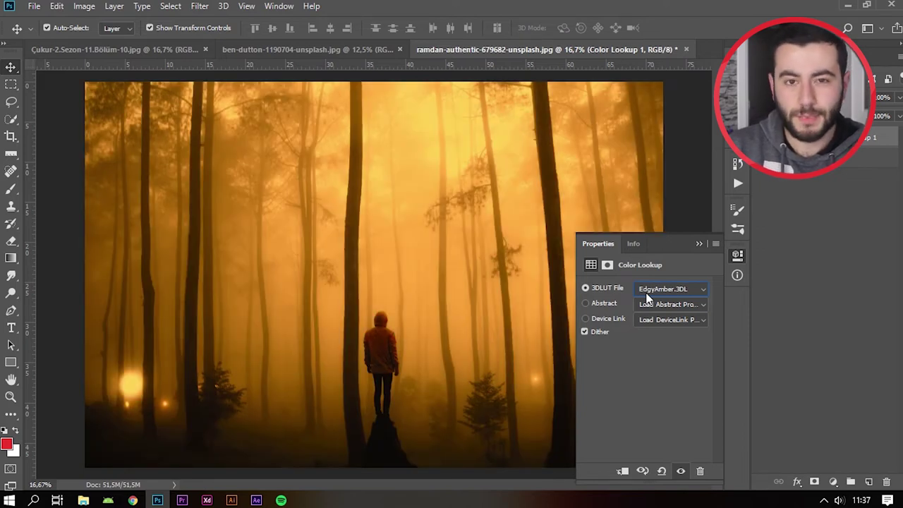
pyautogui.press('Down')
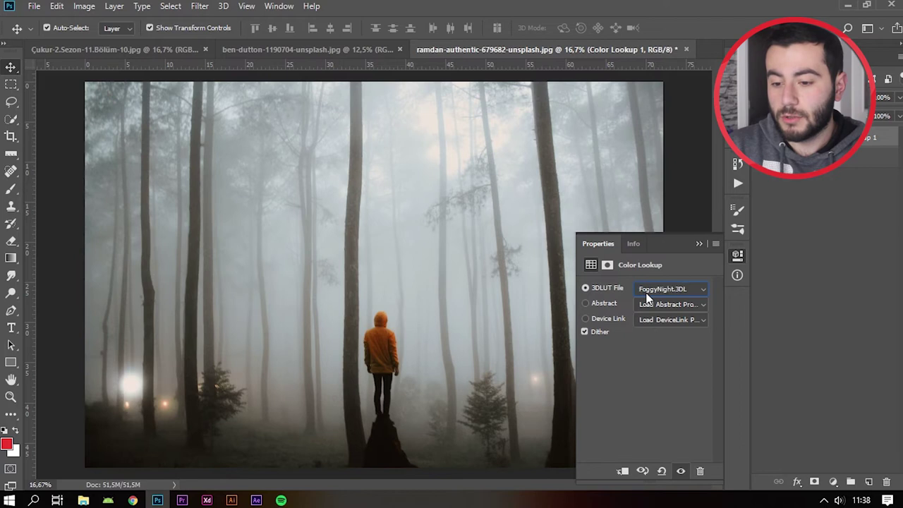
pyautogui.press('Down')
pyautogui.press('Up')
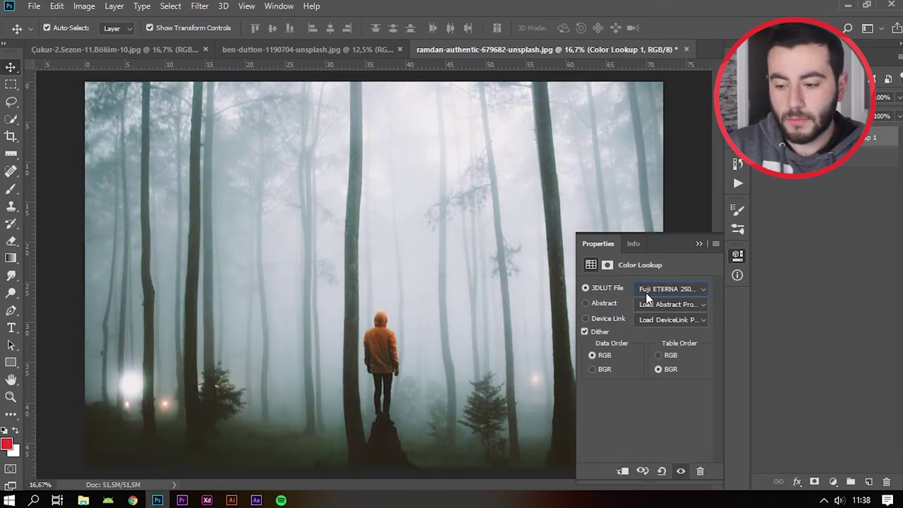
pyautogui.press('Down')
pyautogui.press('Down')
pyautogui.press('Down')
pyautogui.press('Down')
pyautogui.press('Down')
pyautogui.press('Down')
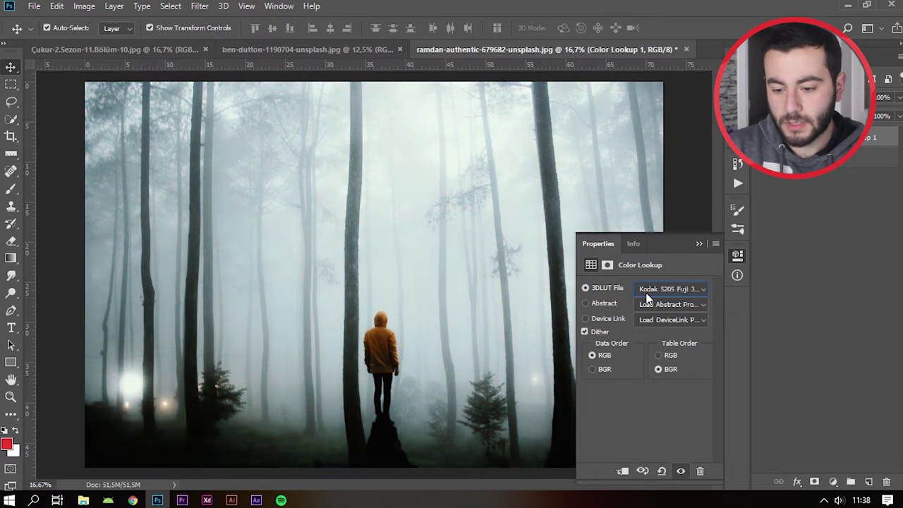
pyautogui.press('Down')
pyautogui.press('Down')
pyautogui.press('Down')
pyautogui.press('Down')
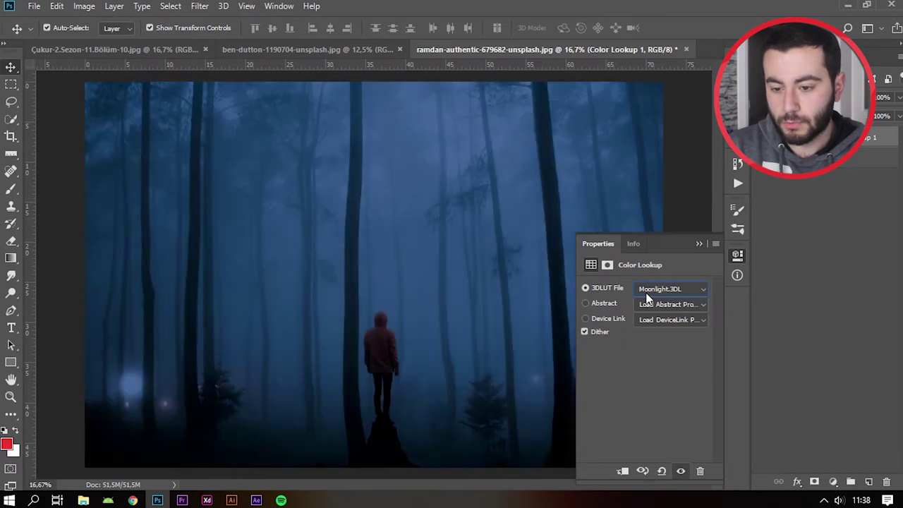
pyautogui.press('Down')
pyautogui.press('Down')
pyautogui.press('Up')
pyautogui.press('Down')
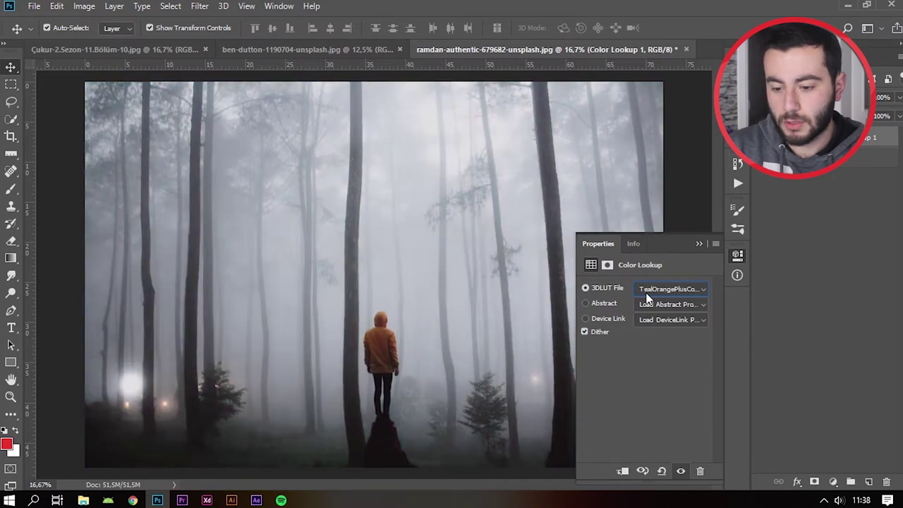
pyautogui.press('Down')
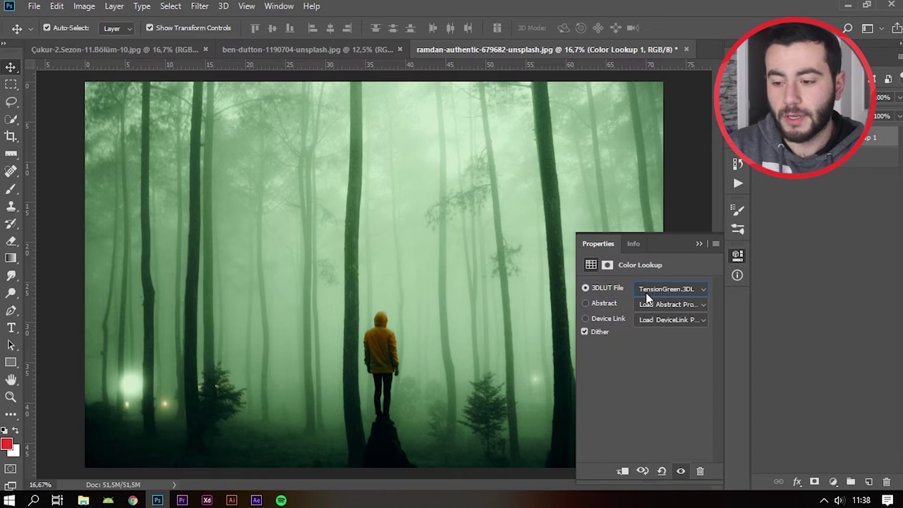
pyautogui.press('Up')
pyautogui.press('Up')
pyautogui.press('Up')
pyautogui.press('Up')
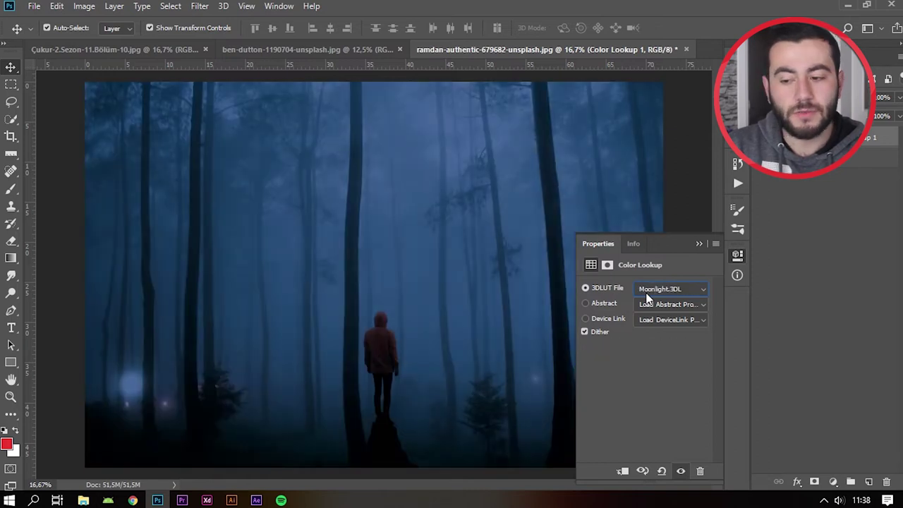
pyautogui.press('Up')
pyautogui.press('Up')
pyautogui.press('Up')
pyautogui.press('Up')
pyautogui.press('Up')
pyautogui.press('Up')
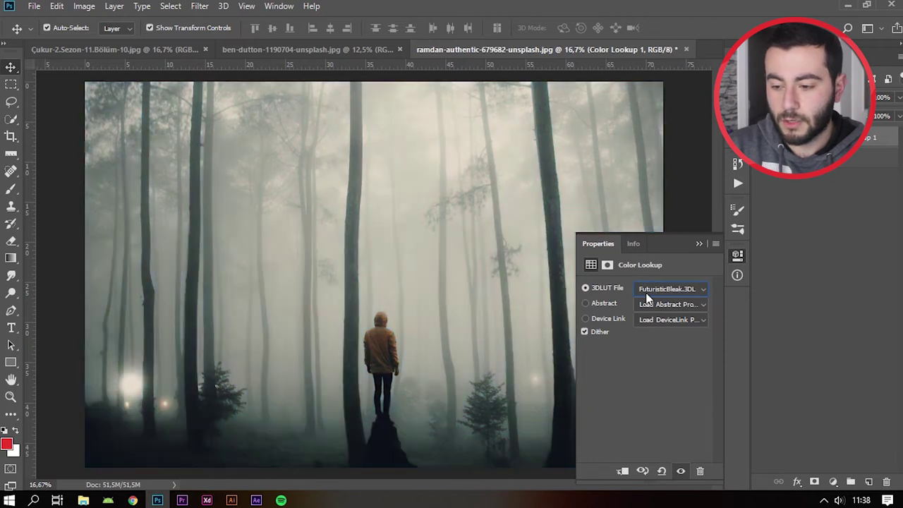
pyautogui.press('Up')
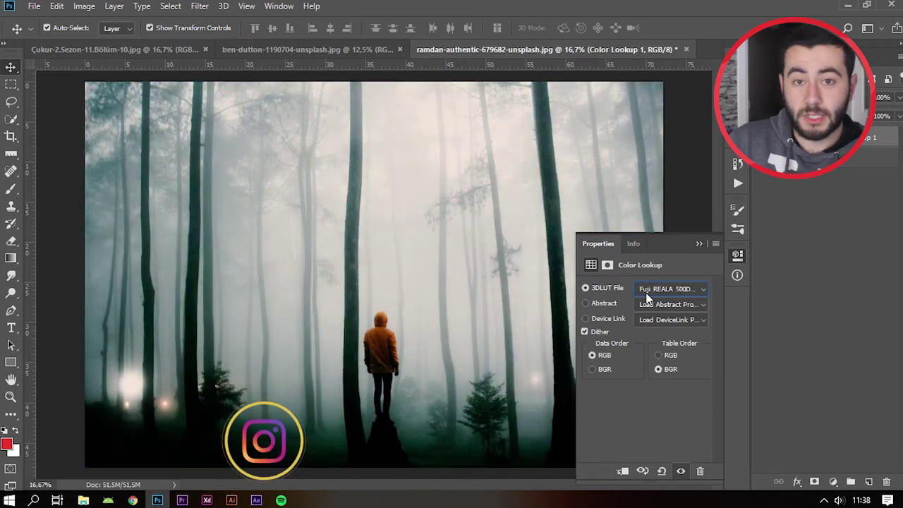
pyautogui.click(715, 236)
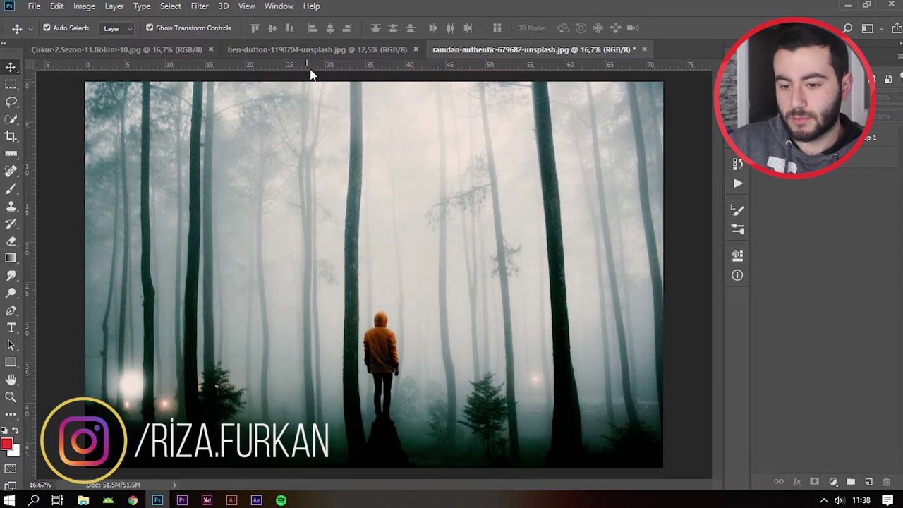
# On the hiker sunset photo, unlock the background and add a NightFromDay.CUBE Color Lookup.
pyautogui.click(300, 50)
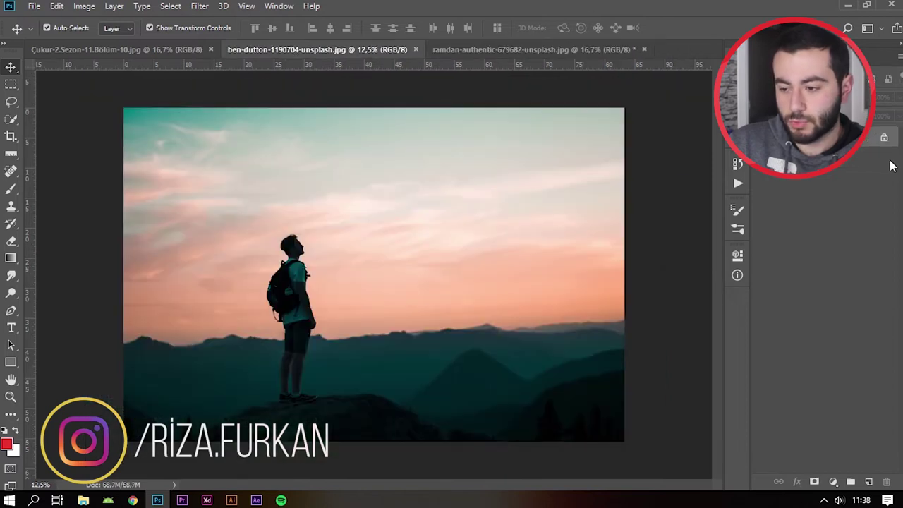
pyautogui.click(884, 136)
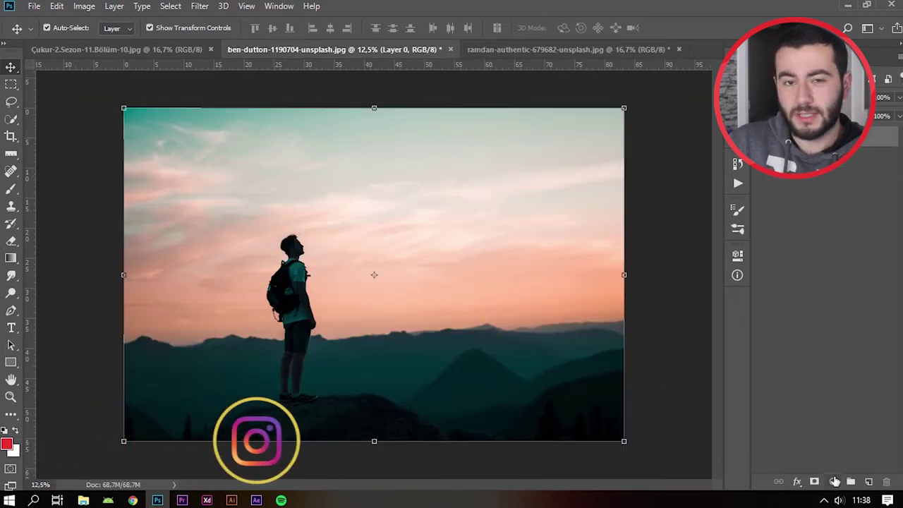
pyautogui.click(835, 481)
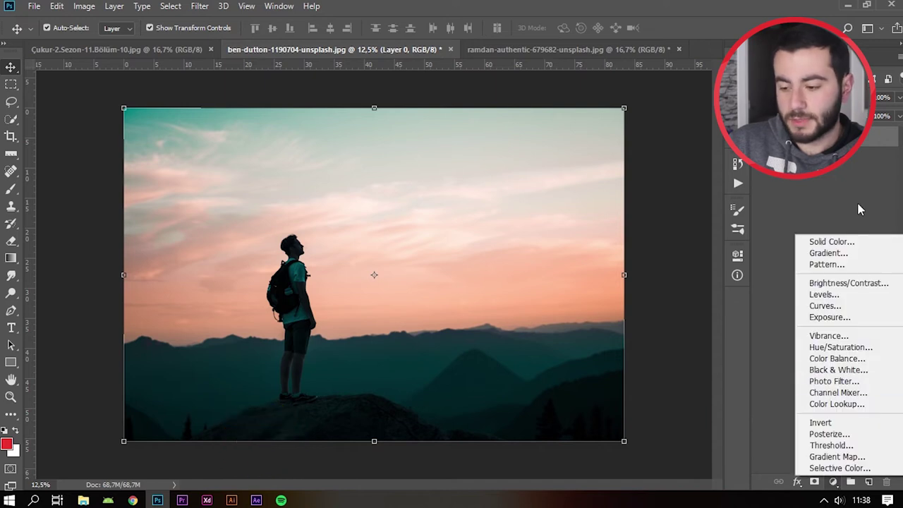
pyautogui.click(839, 404)
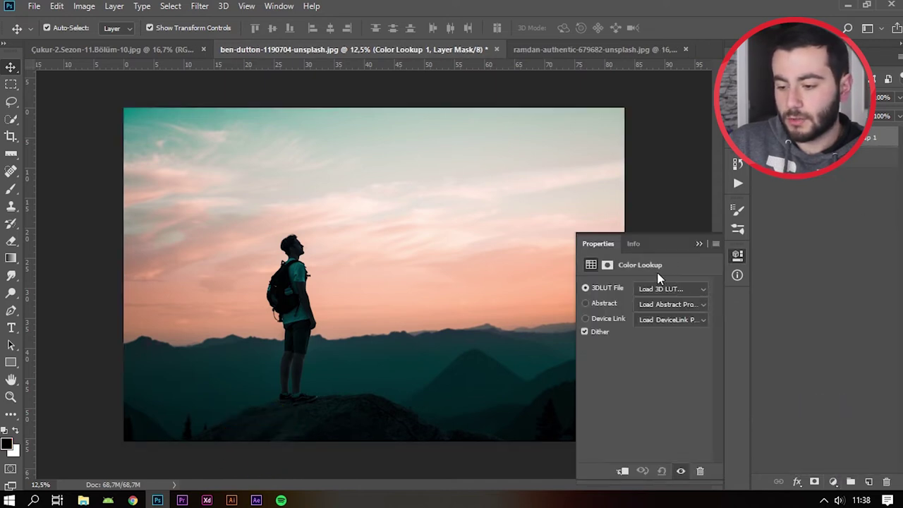
pyautogui.click(667, 289)
pyautogui.click(678, 335)
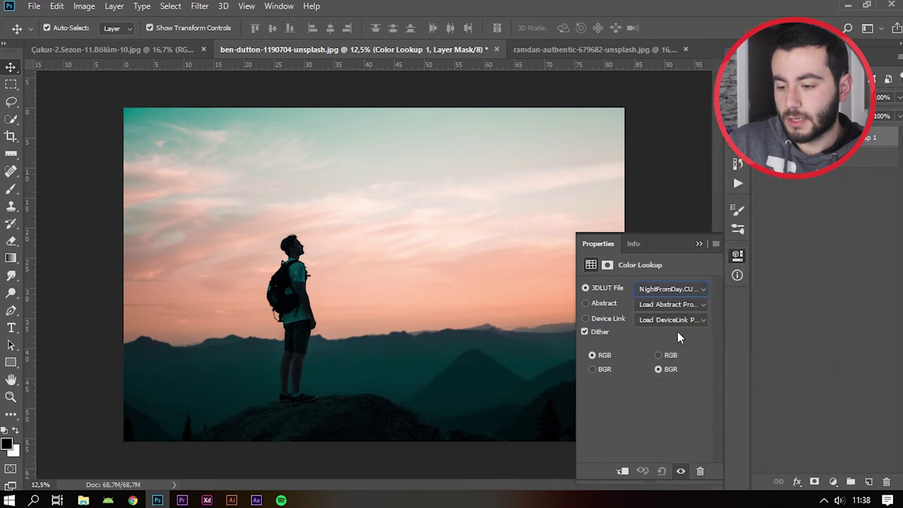
pyautogui.click(699, 244)
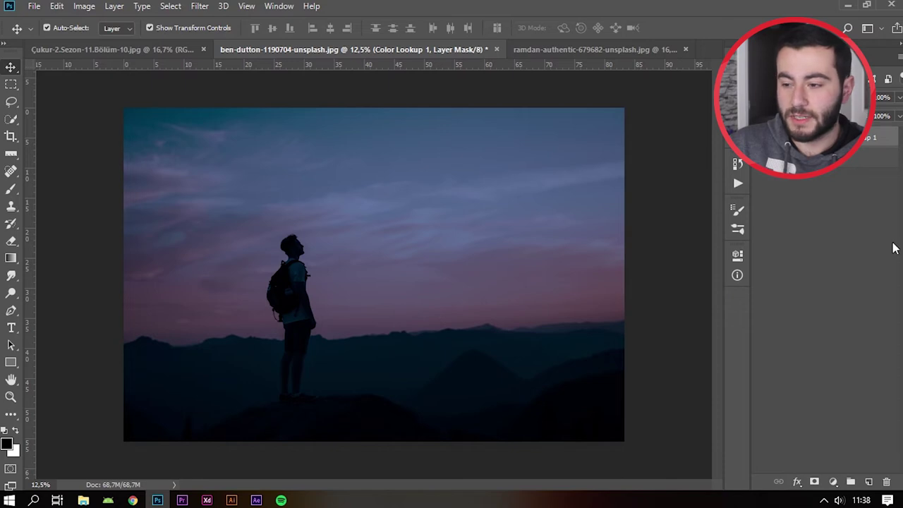
# Change that Color Lookup's look from NightFromDay.CUBE to Moonlight.3DL.
pyautogui.click(833, 480)
pyautogui.click(798, 215)
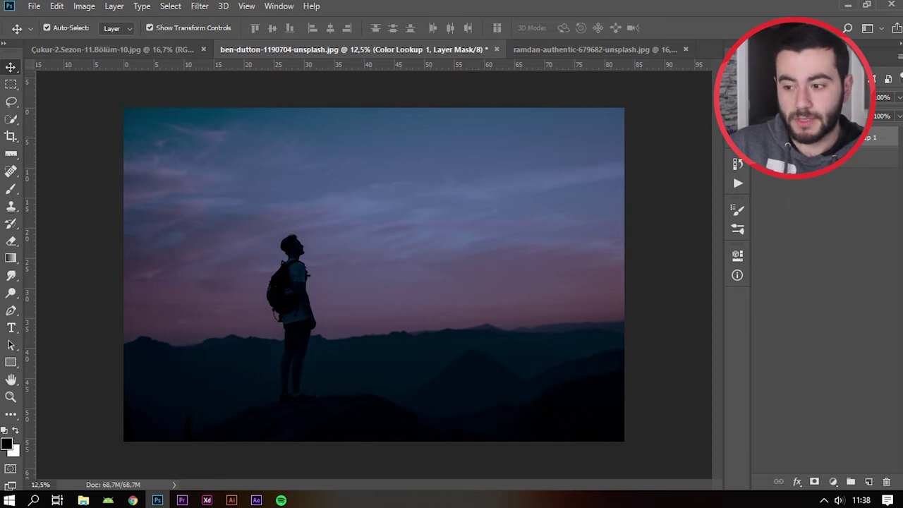
pyautogui.doubleClick(811, 137)
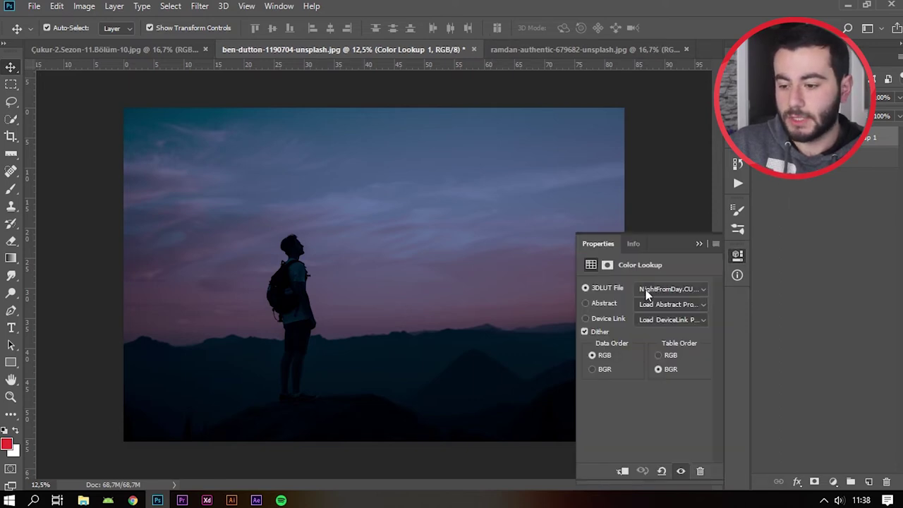
pyautogui.click(646, 294)
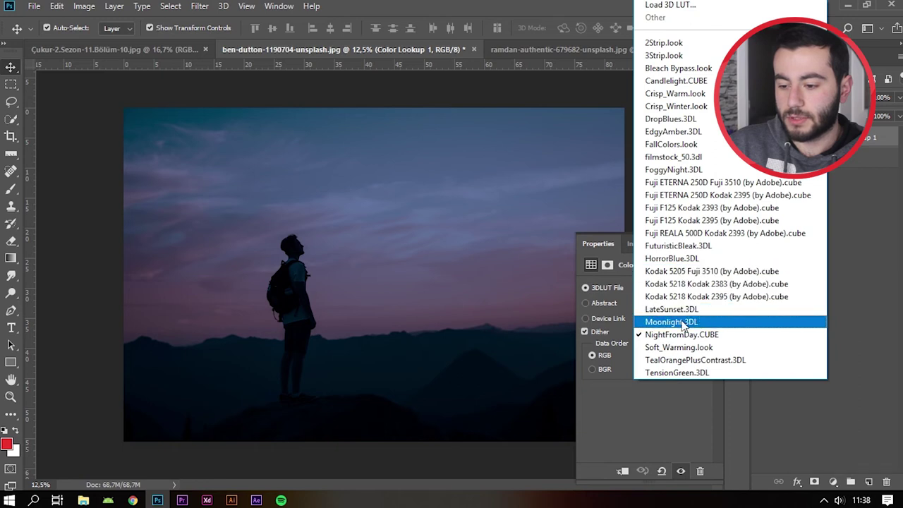
pyautogui.click(684, 323)
pyautogui.press('Down')
pyautogui.press('Up')
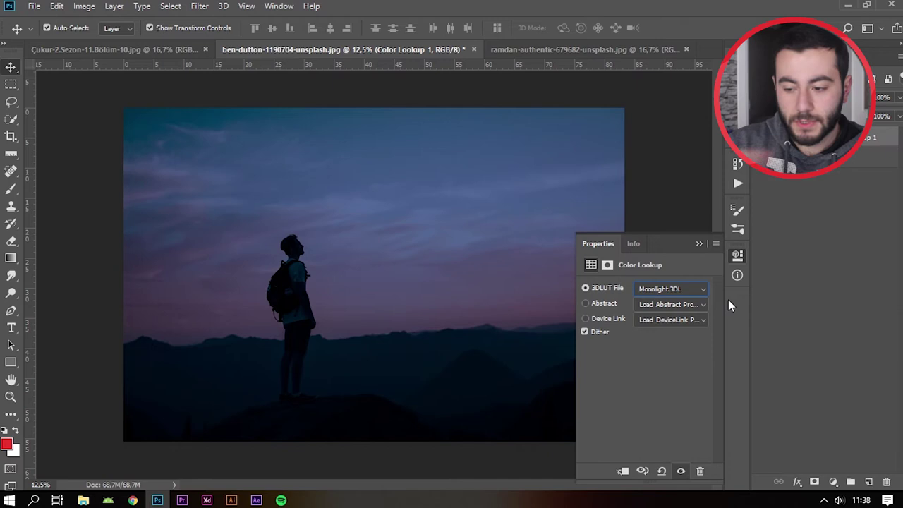
pyautogui.click(697, 243)
pyautogui.click(839, 249)
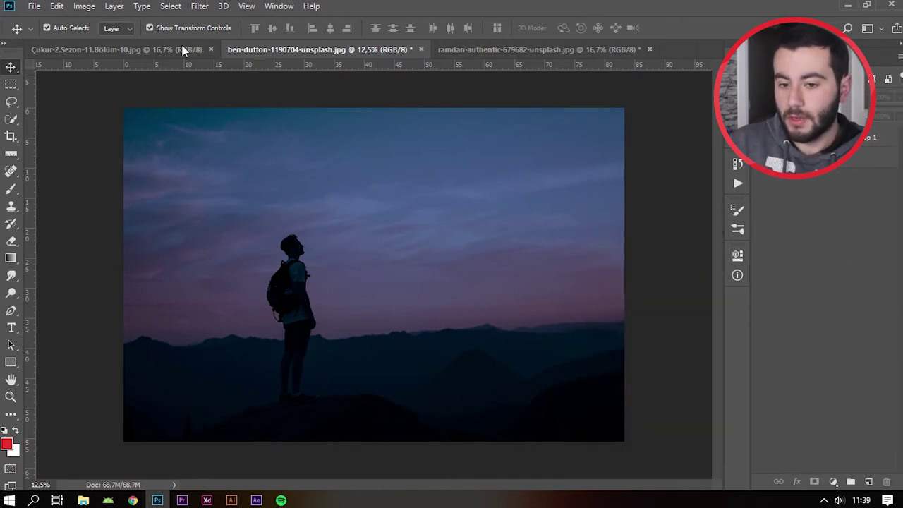
# On the Çukur street photo, unlock the background and add a Moonlight.3DL Color Lookup.
pyautogui.click(103, 49)
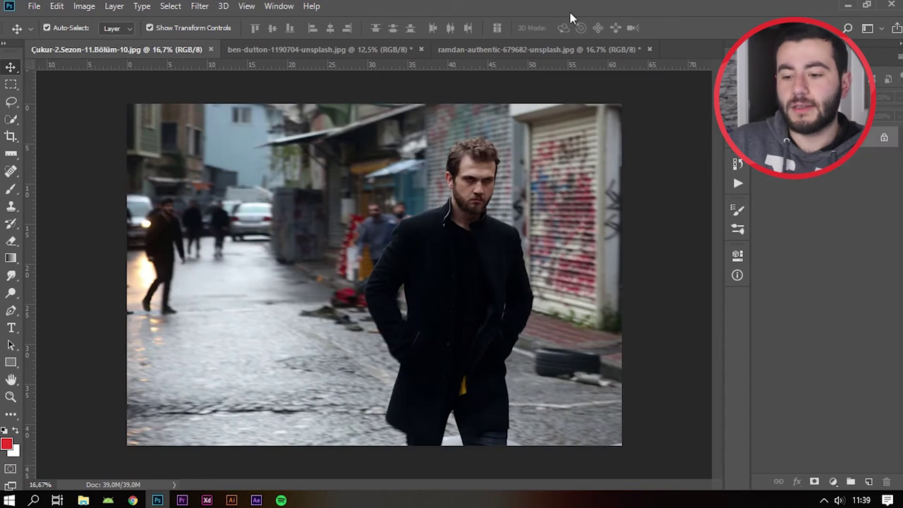
pyautogui.click(884, 139)
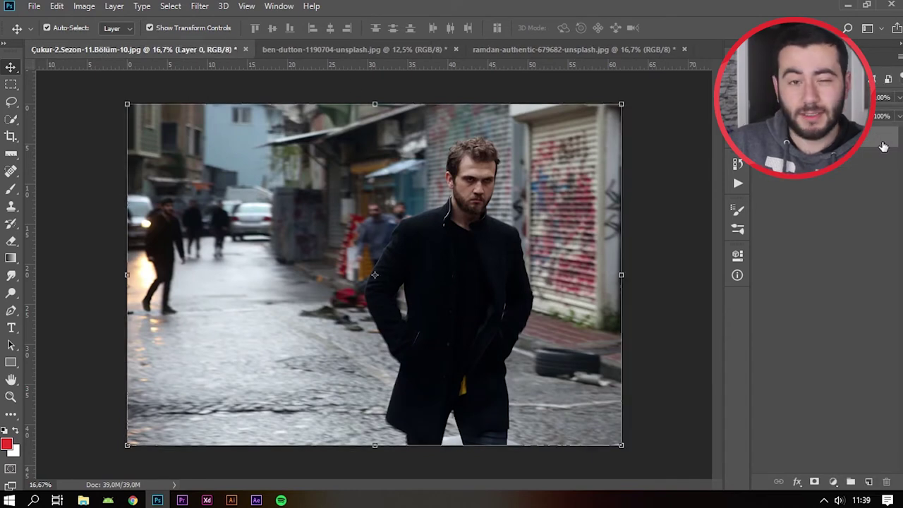
pyautogui.click(833, 482)
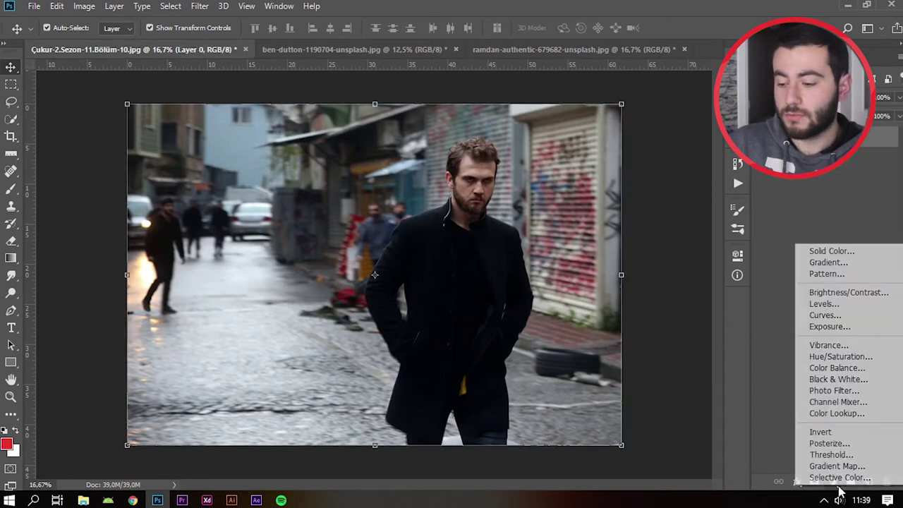
pyautogui.click(836, 413)
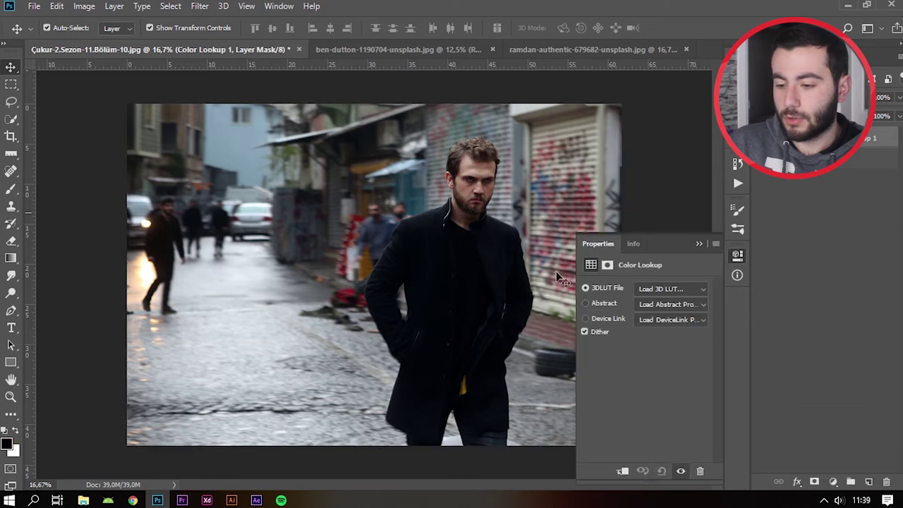
pyautogui.click(662, 286)
pyautogui.click(664, 375)
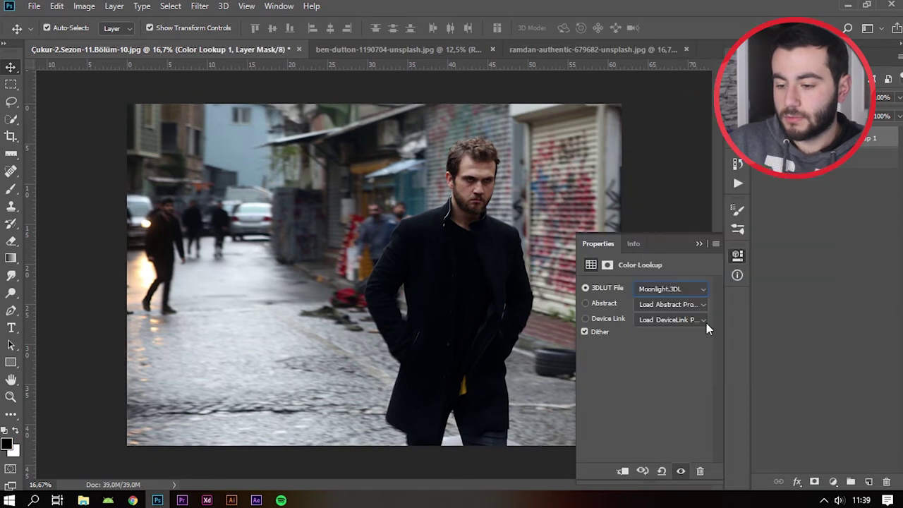
pyautogui.click(699, 244)
pyautogui.click(775, 244)
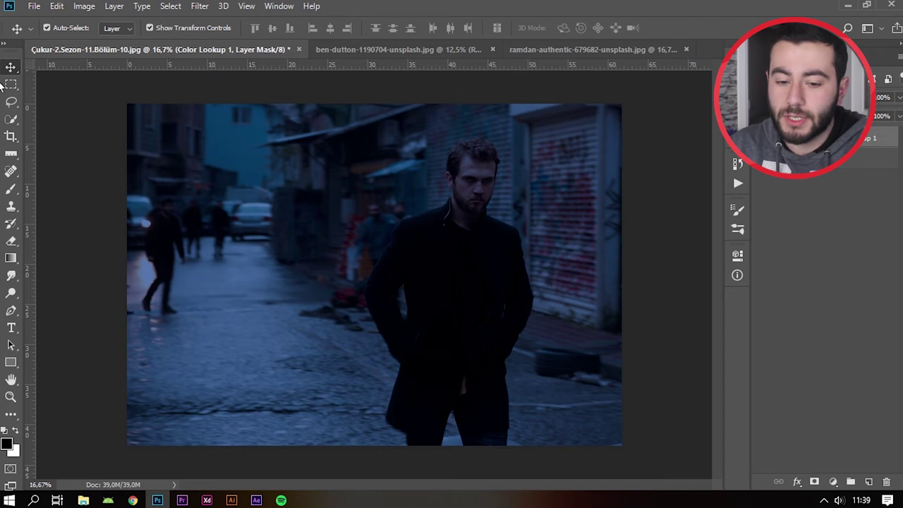
# Choose a Soft Round brush at 199 px and target the Color Lookup 1 layer mask.
pyautogui.click(11, 189)
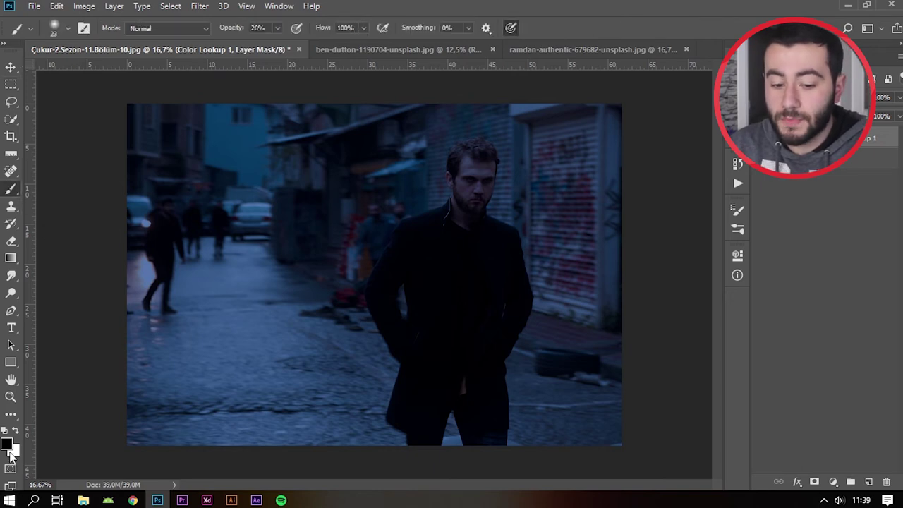
pyautogui.scroll(2, 503, 194)
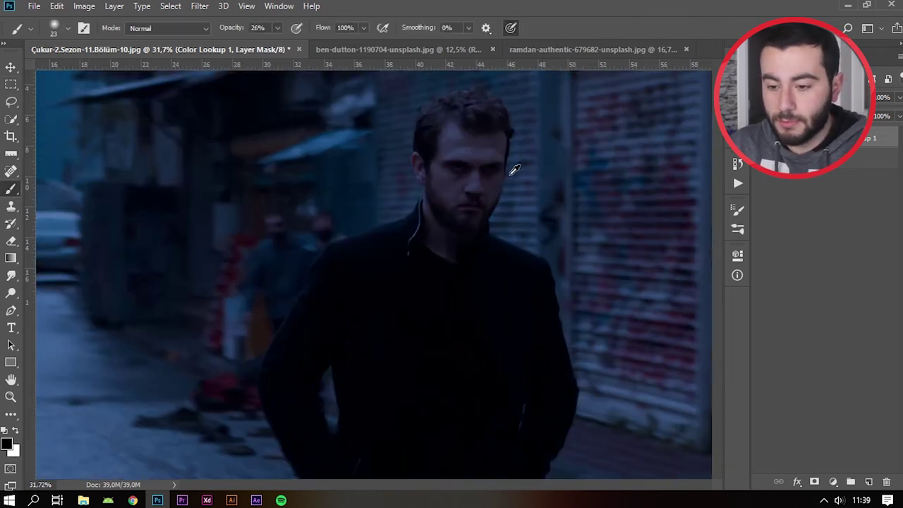
pyautogui.scroll(2, 522, 187)
pyautogui.rightClick(562, 181)
pyautogui.moveTo(563, 181); pyautogui.dragTo(576, 198)
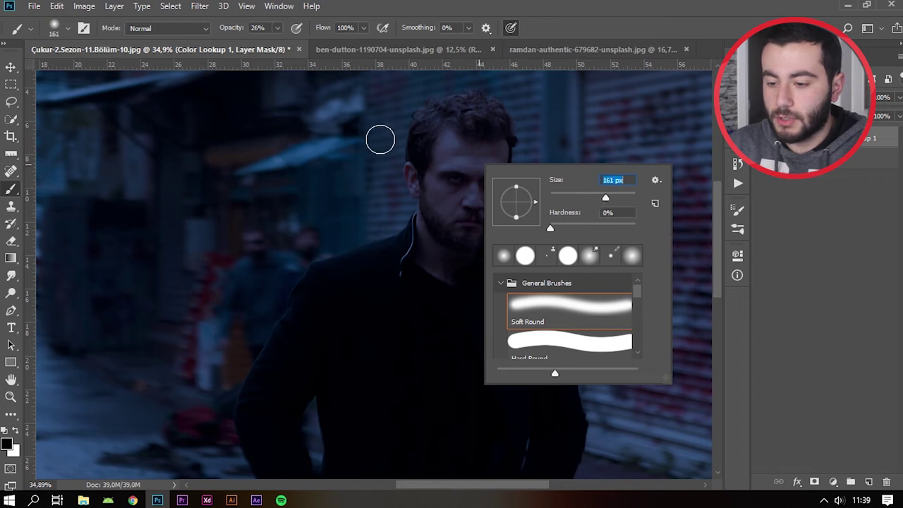
pyautogui.moveTo(609, 204); pyautogui.dragTo(614, 195)
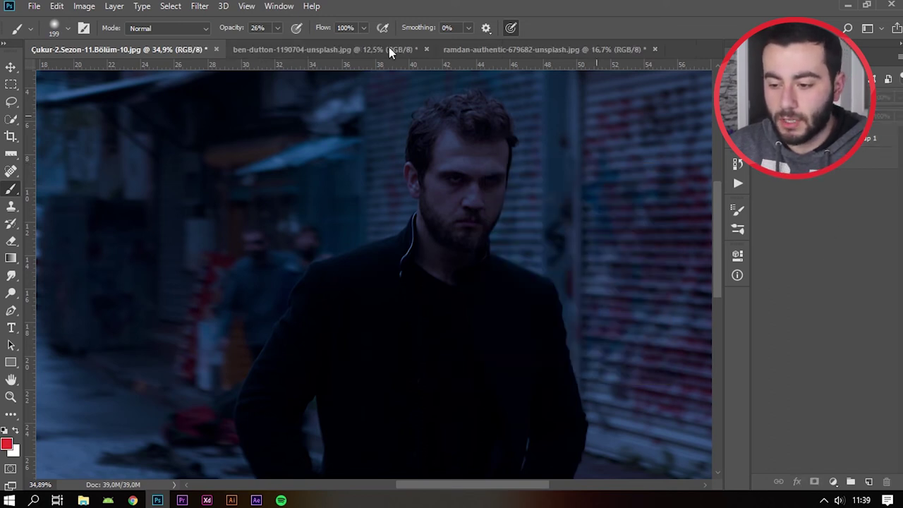
pyautogui.click(847, 138)
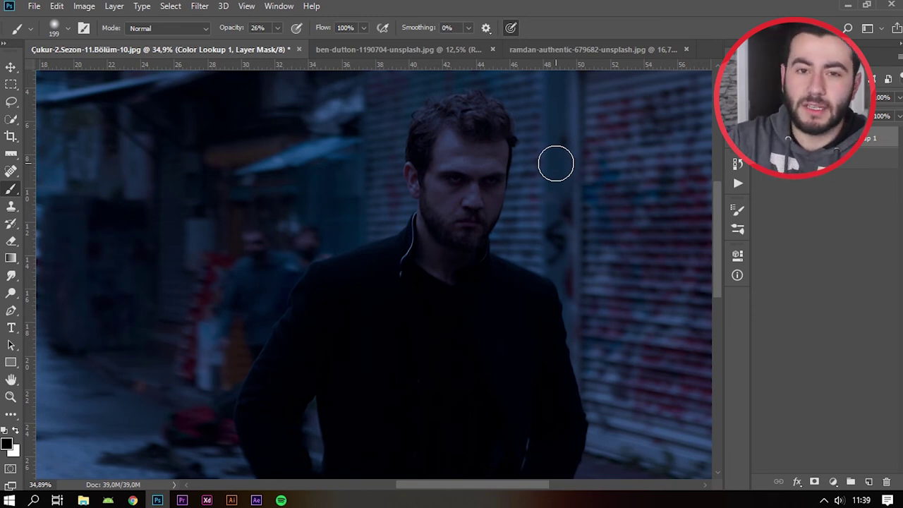
# Paint the mask over the man's face, beard and hair to reveal their original tones.
pyautogui.scroll(-1, 553, 170)
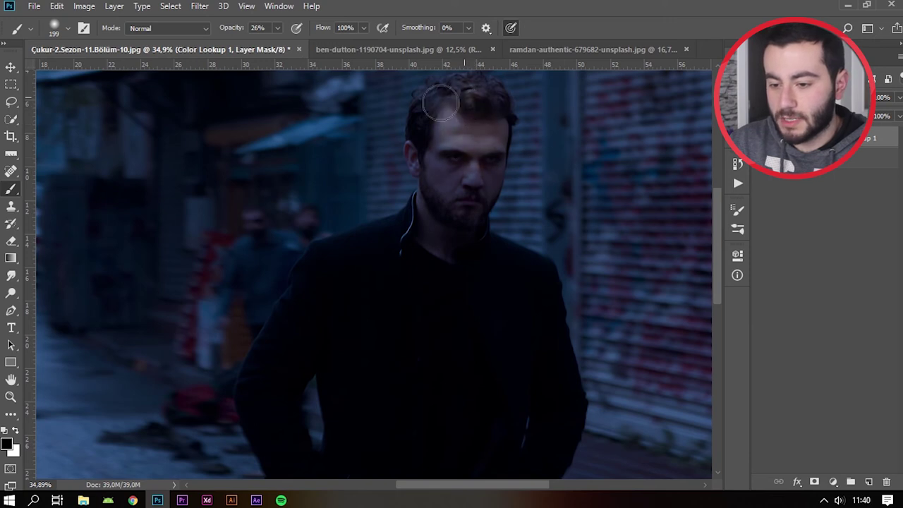
pyautogui.moveTo(474, 134); pyautogui.dragTo(440, 221)
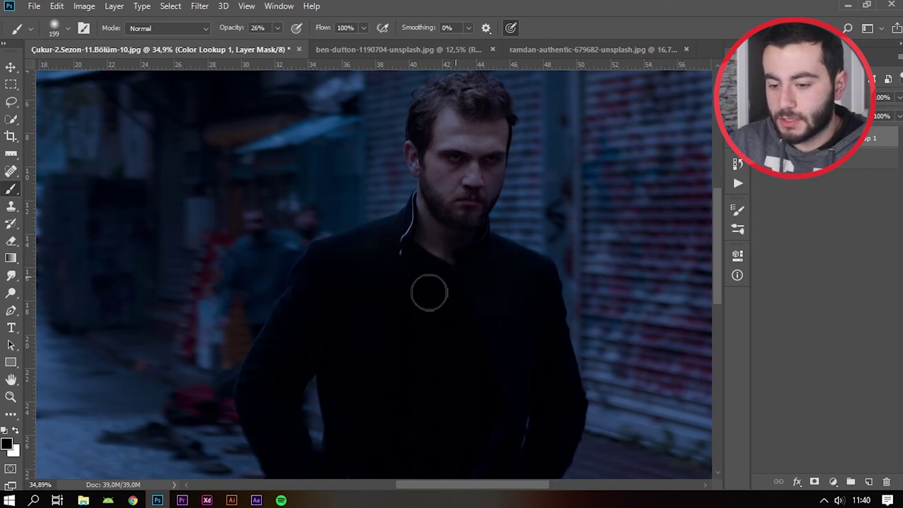
pyautogui.moveTo(470, 97); pyautogui.dragTo(453, 109)
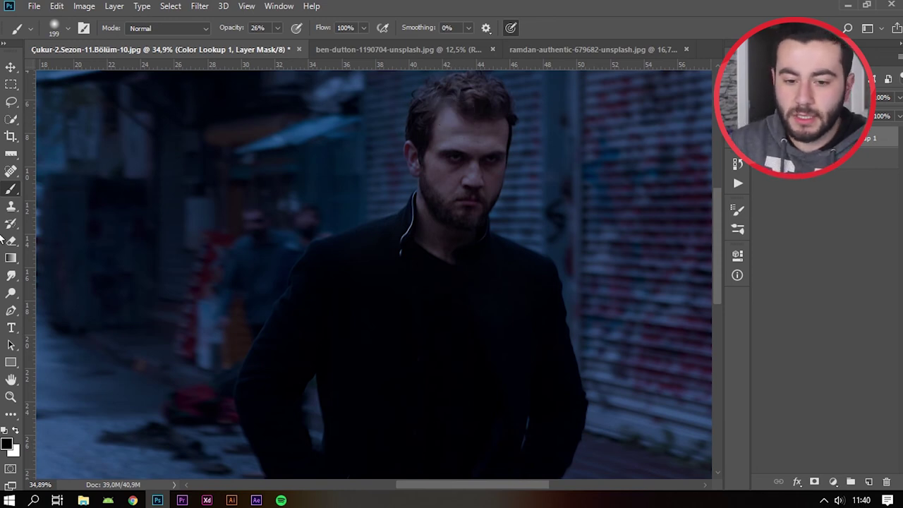
# Paint over the forehead, eyes and cheeks, then undo that last mask stroke.
pyautogui.scroll(-1, 247, 244)
pyautogui.scroll(-1, 526, 254)
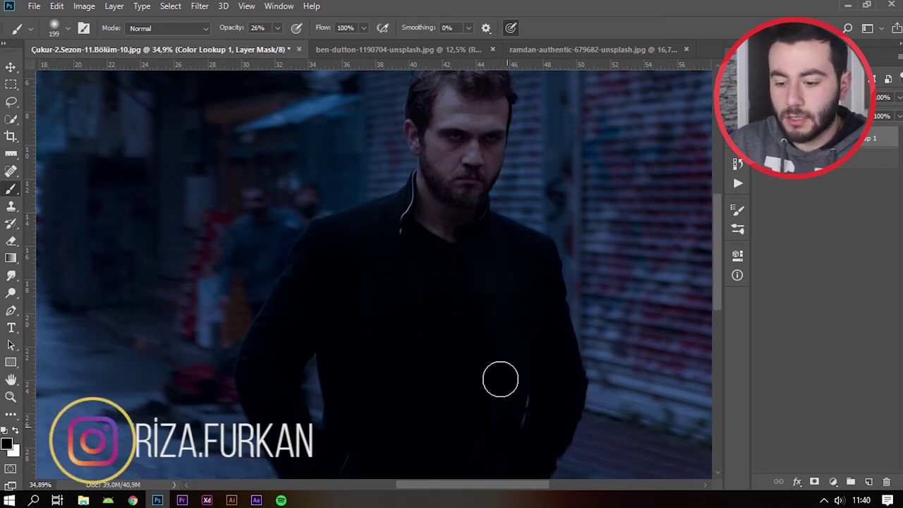
pyautogui.scroll(-5, 500, 377)
pyautogui.scroll(-3, 371, 329)
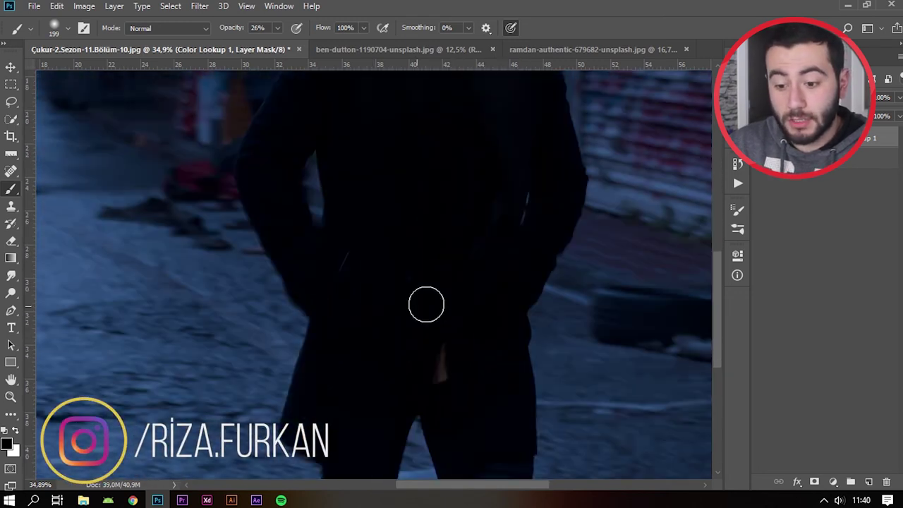
pyautogui.scroll(1, 439, 225)
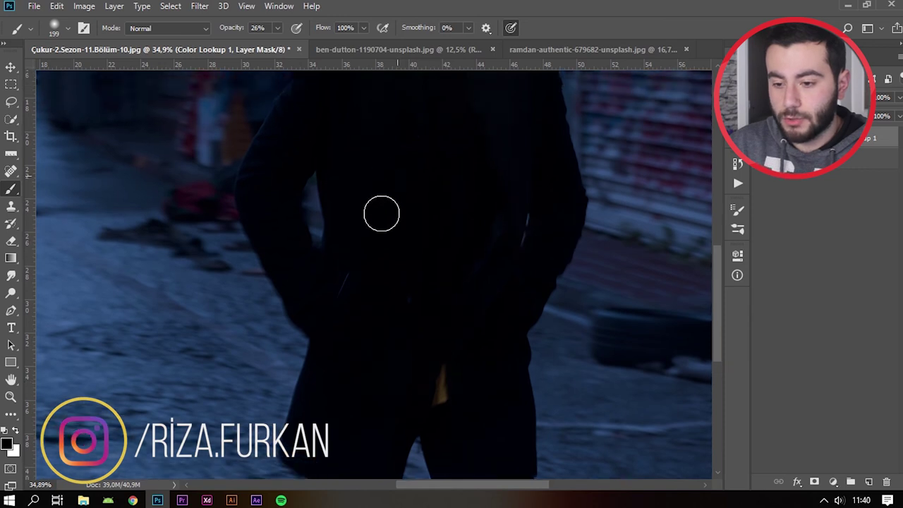
pyautogui.scroll(3, 395, 155)
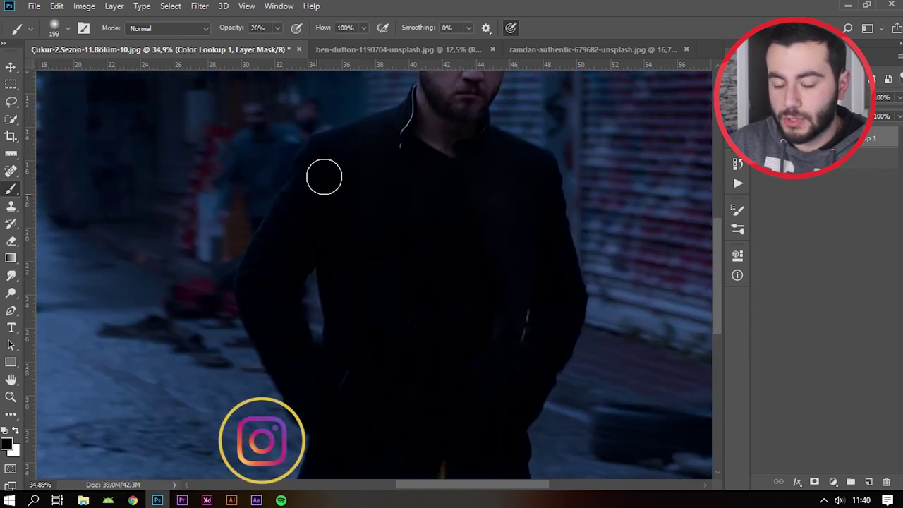
pyautogui.scroll(4, 437, 139)
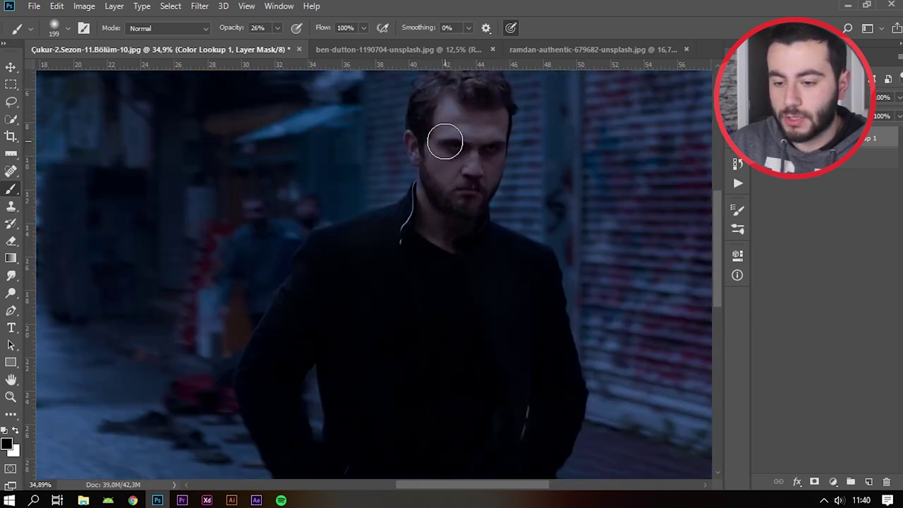
pyautogui.scroll(2, 463, 152)
pyautogui.moveTo(470, 161)
pyautogui.mouseDown()
pyautogui.moveTo(490, 177)
pyautogui.moveTo(476, 254)
pyautogui.moveTo(473, 213)
pyautogui.moveTo(438, 252)
pyautogui.moveTo(417, 188)
pyautogui.moveTo(478, 226)
pyautogui.mouseUp()
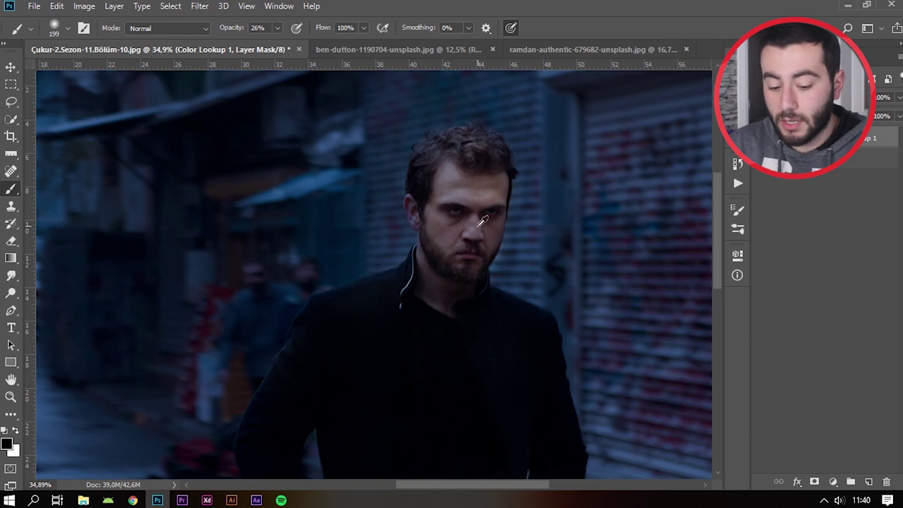
pyautogui.hotkey('ctrl', 'alt', 'z')
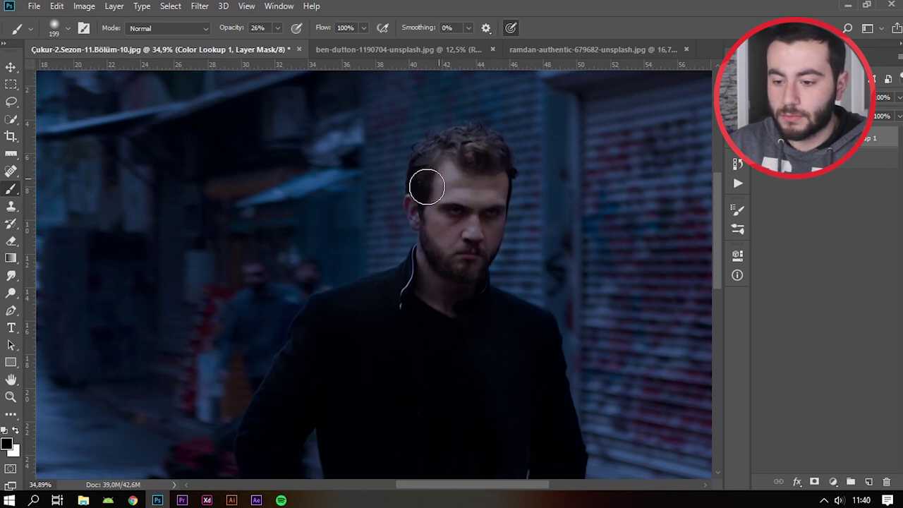
pyautogui.scroll(-2, 451, 300)
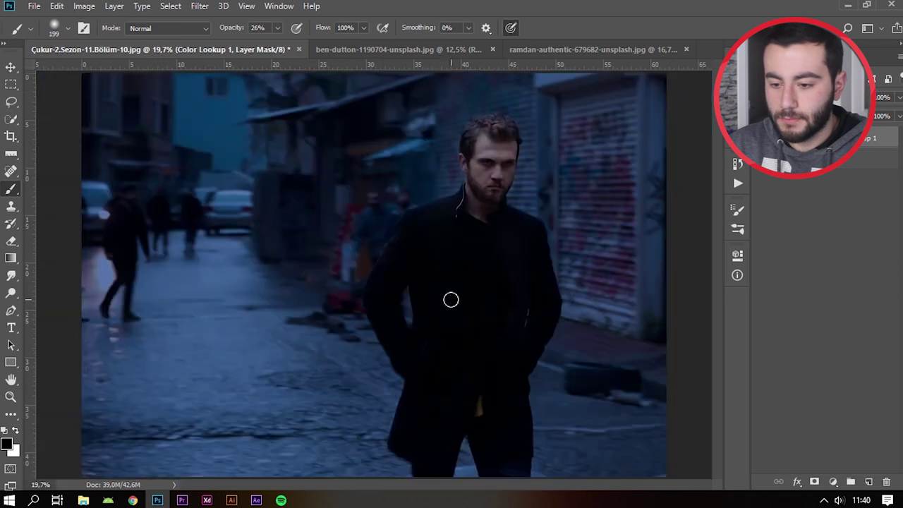
pyautogui.scroll(-2, 450, 298)
pyautogui.scroll(1, 449, 298)
pyautogui.scroll(1, 435, 275)
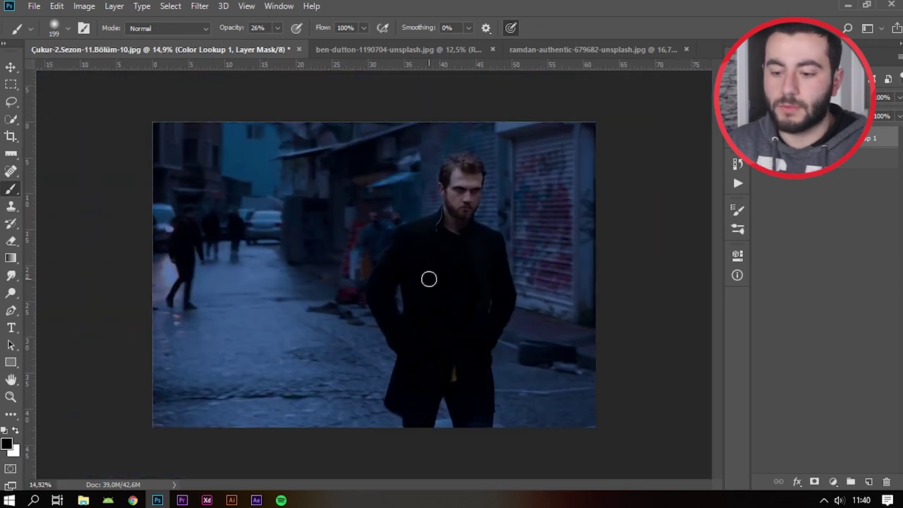